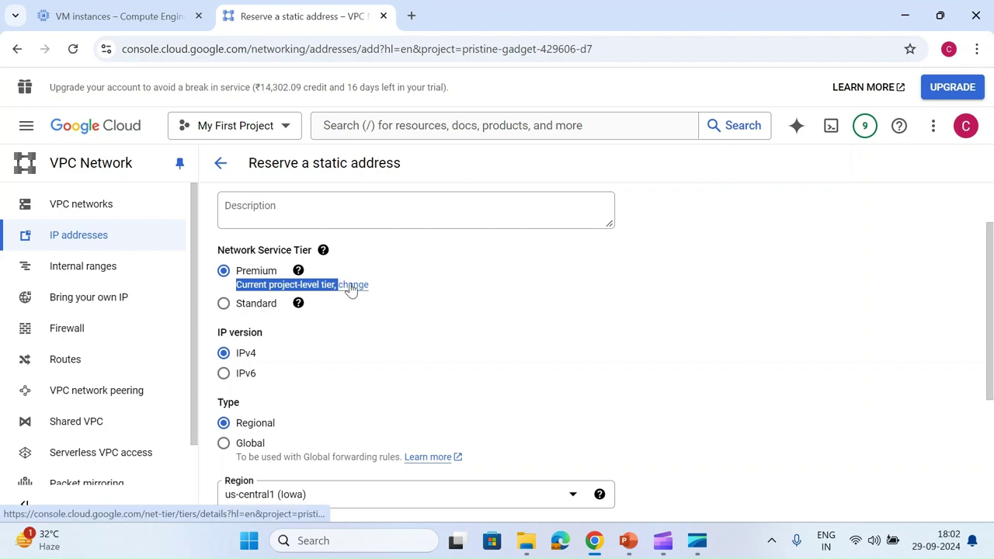
Open the project-level network service tier settings from the static address form in a new browser tab and switch to it.
left_click(273, 294)
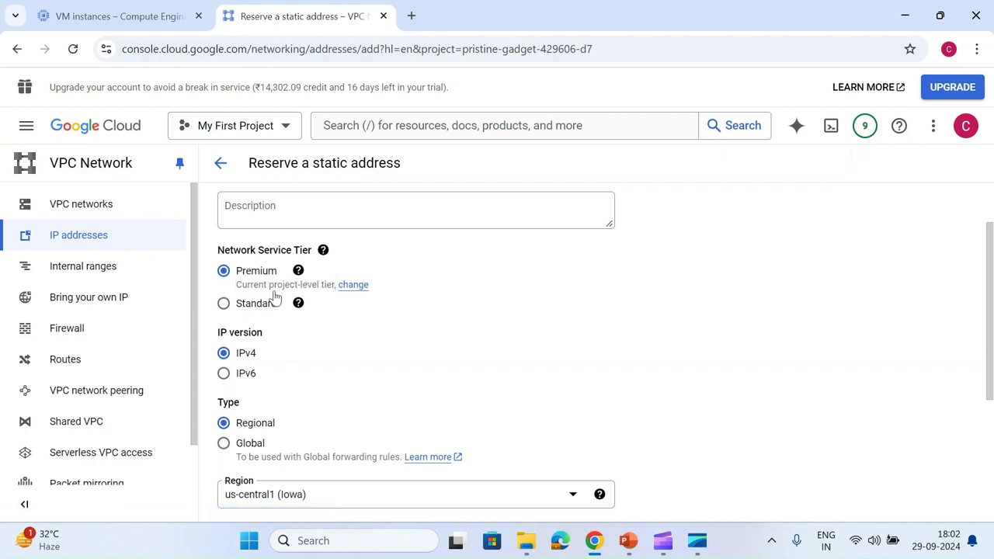
right_click(356, 287)
left_click(386, 303)
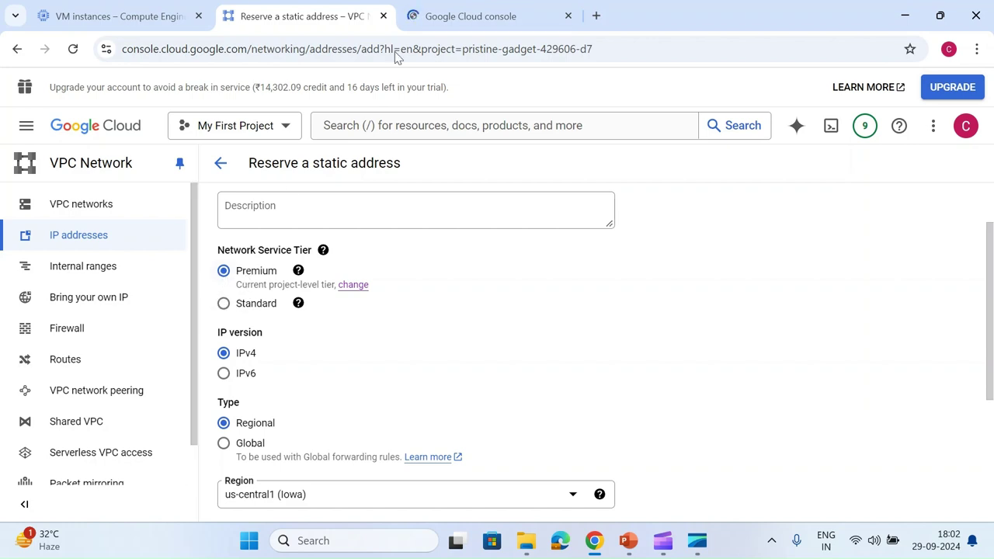
left_click(457, 9)
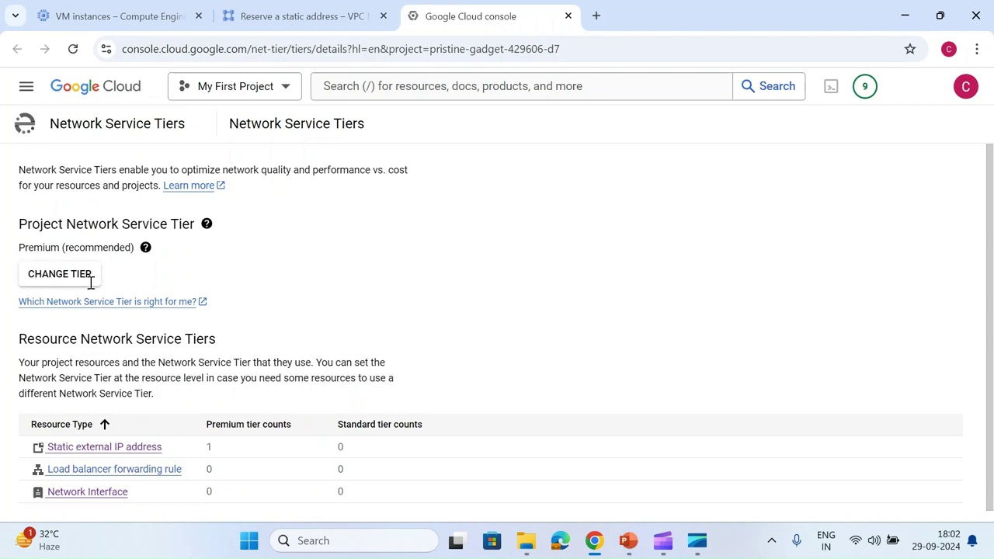
Compare the Premium and Standard options for changing the project's Network Service Tier, and cancel without applying a change.
left_click(59, 274)
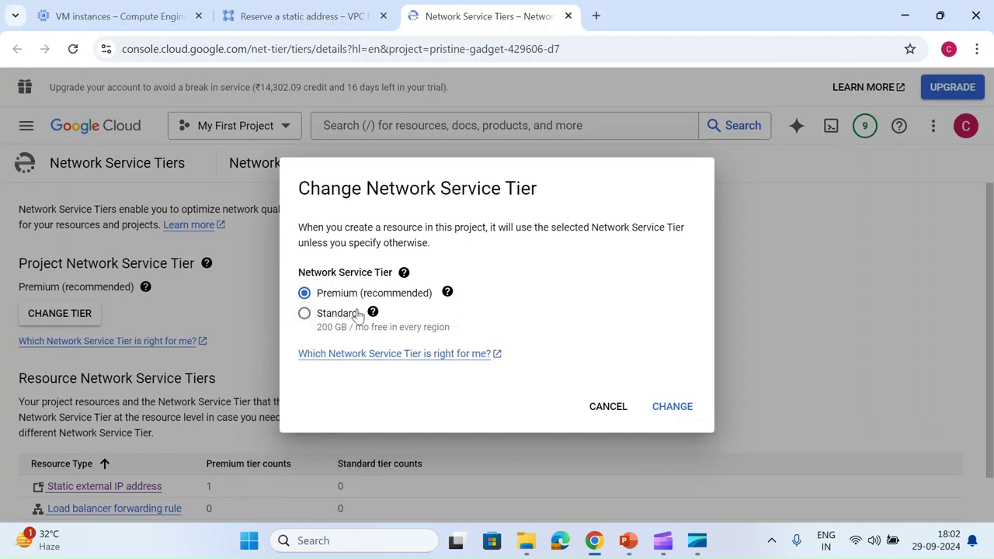
left_click(306, 315)
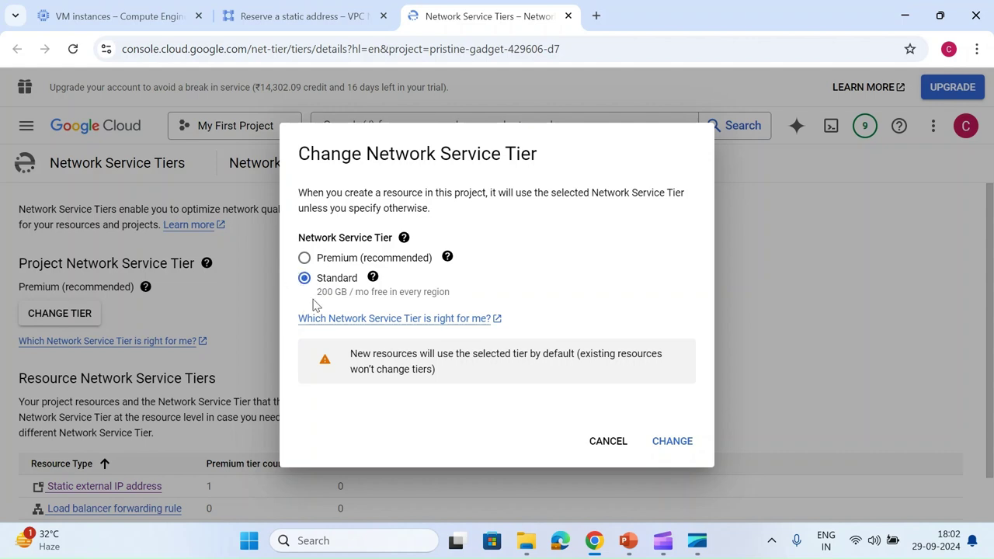
mouse_move(316, 305)
left_mouse_down()
mouse_move(344, 306)
mouse_move(307, 300)
left_mouse_up()
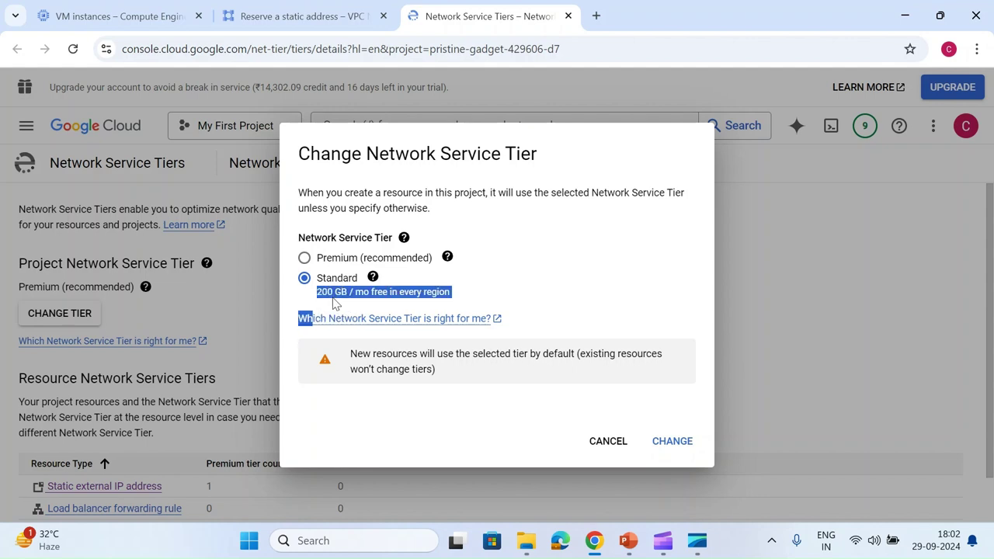
left_click(506, 285)
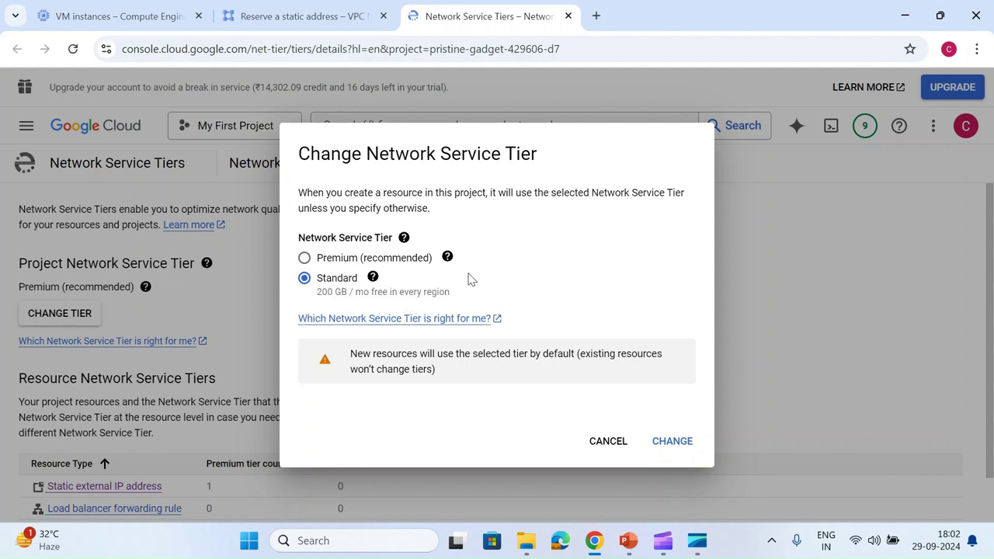
left_click(345, 259)
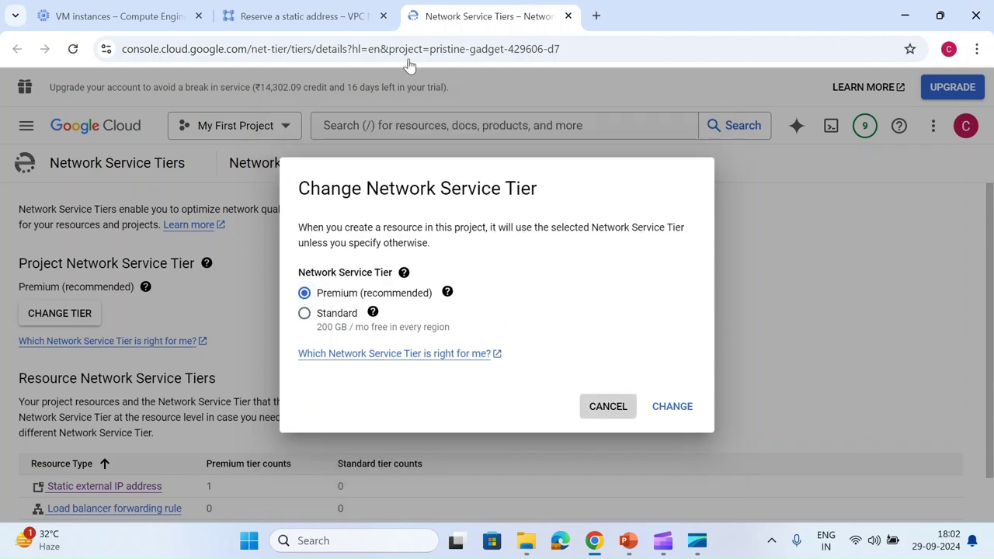
left_click(606, 440)
Return to the static address form and try the Standard tier and the Global type, restoring Premium and Regional.
left_click(270, 9)
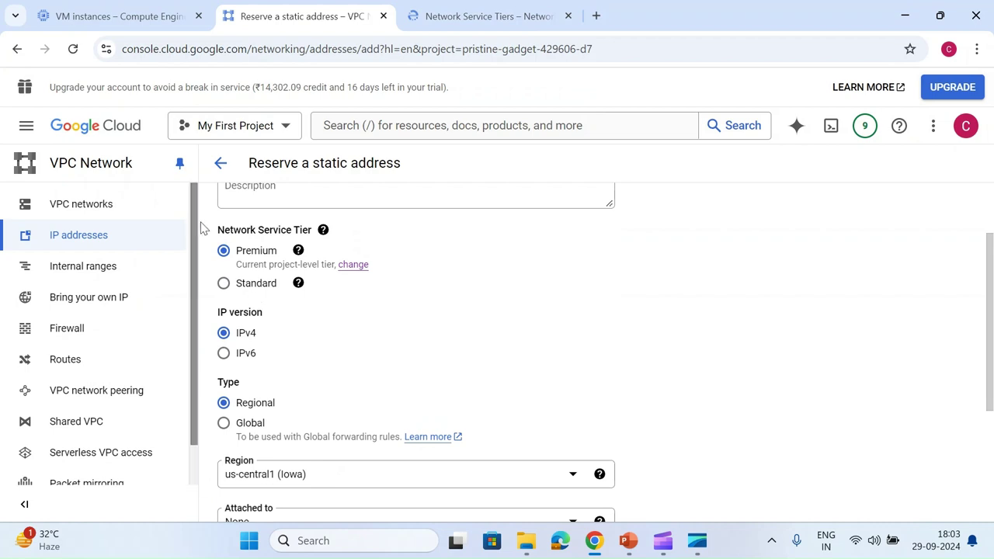
left_click(224, 283)
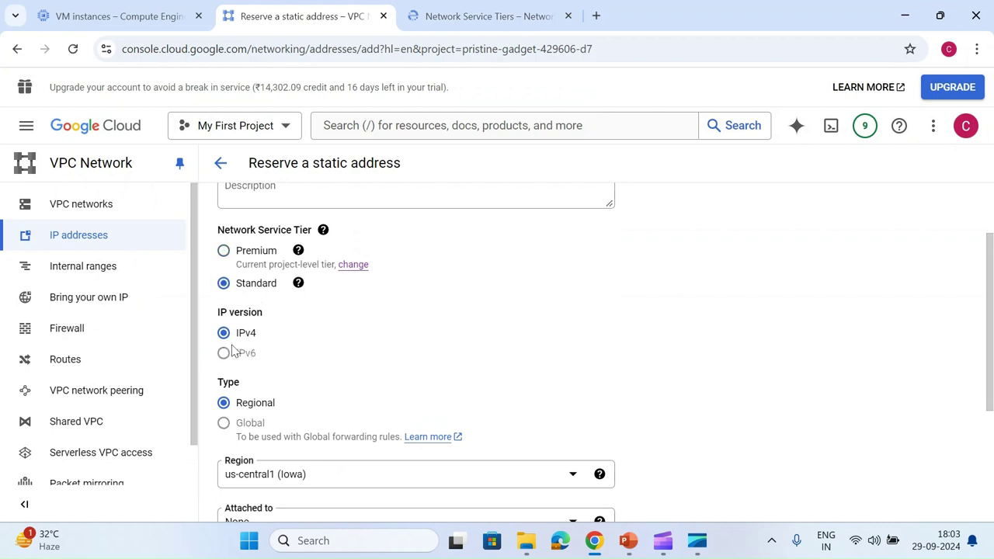
left_click(230, 253)
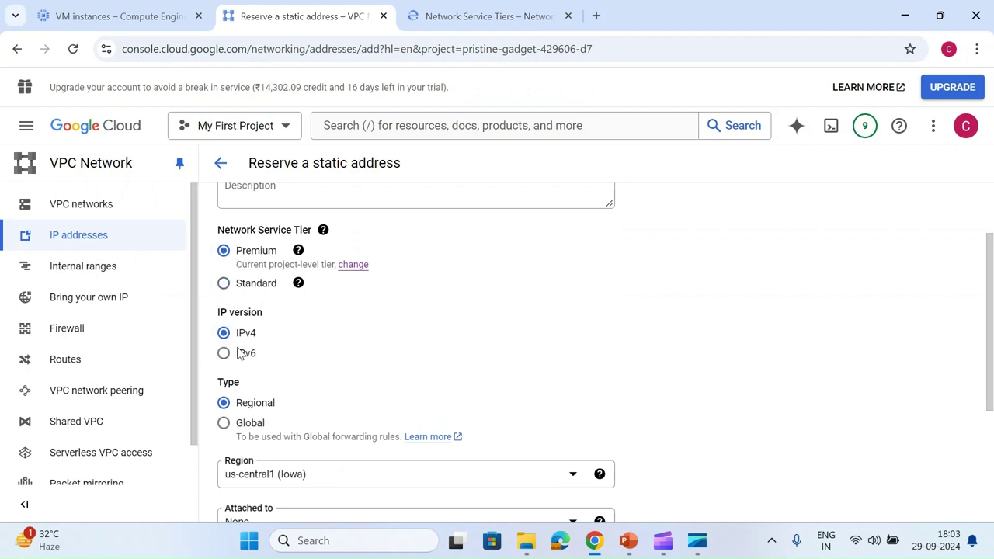
left_click(225, 422)
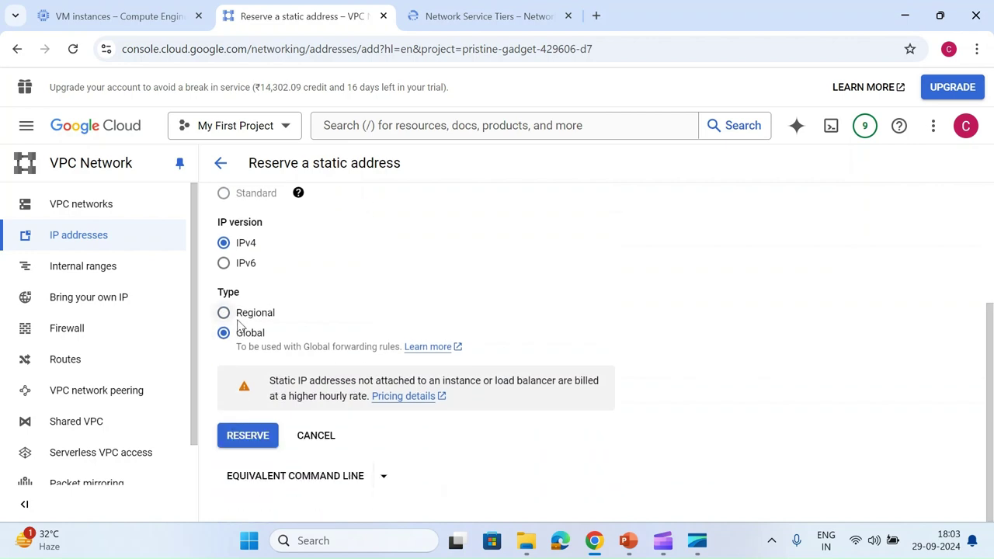
scroll(230, 288, "up", 1)
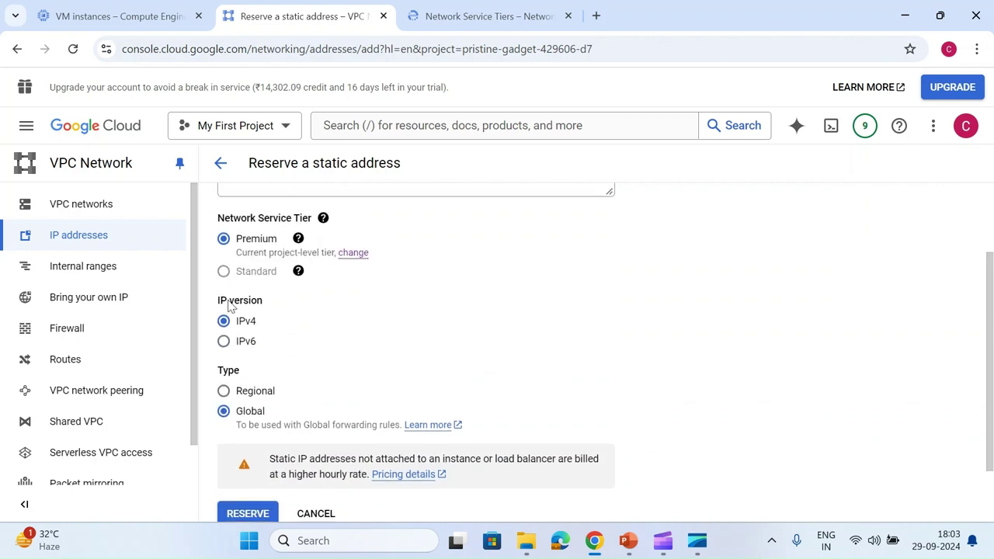
left_click(224, 391)
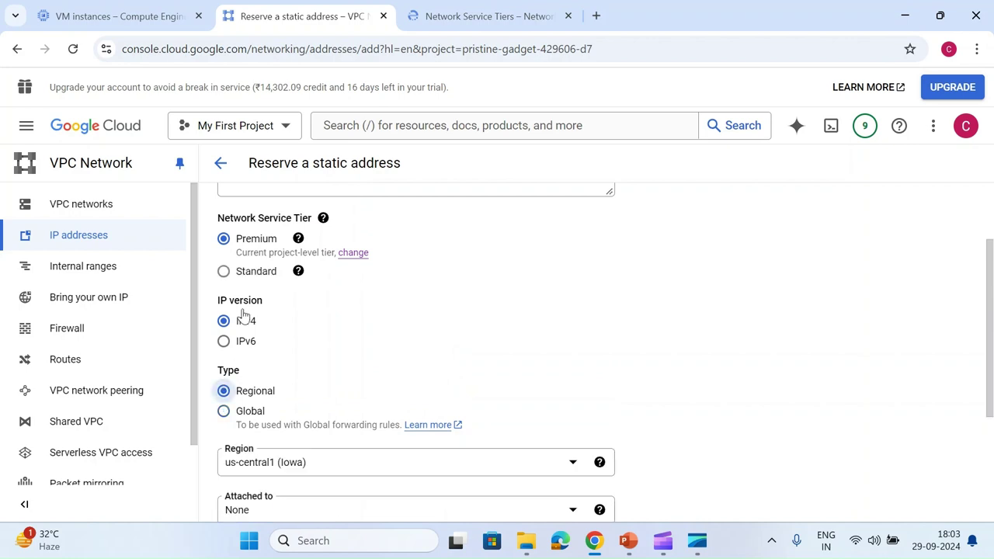
Compare which IP version and address type options the Standard and Premium tiers offer in the static address form, ending on Premium.
left_click(238, 276)
scroll(273, 379, "down", 1)
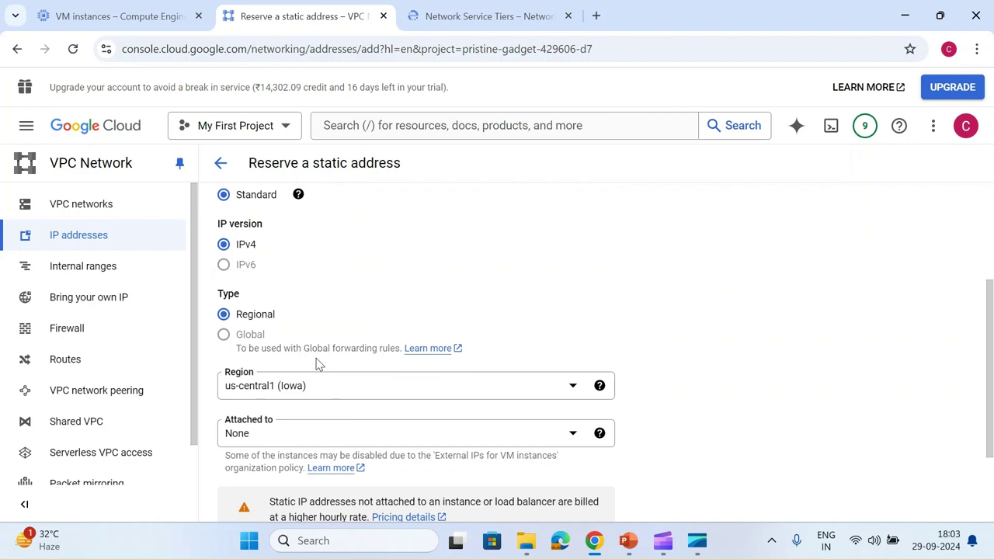
scroll(317, 364, "up", 1)
left_click(244, 201)
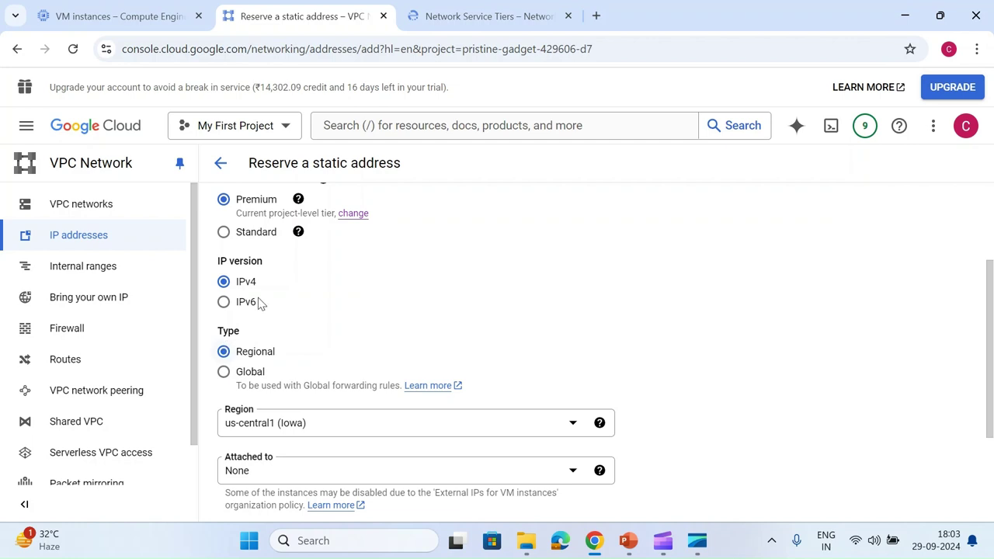
left_click(224, 232)
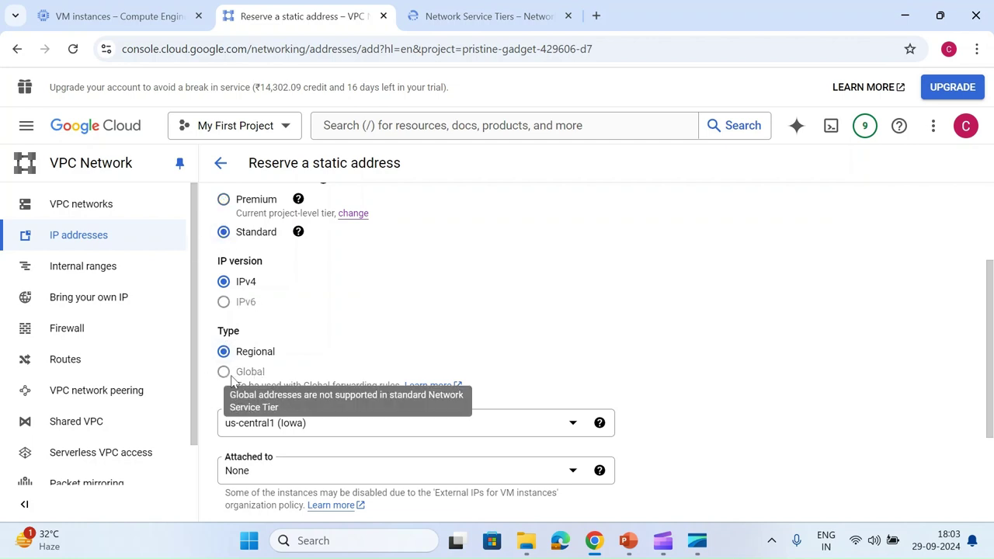
left_click(224, 200)
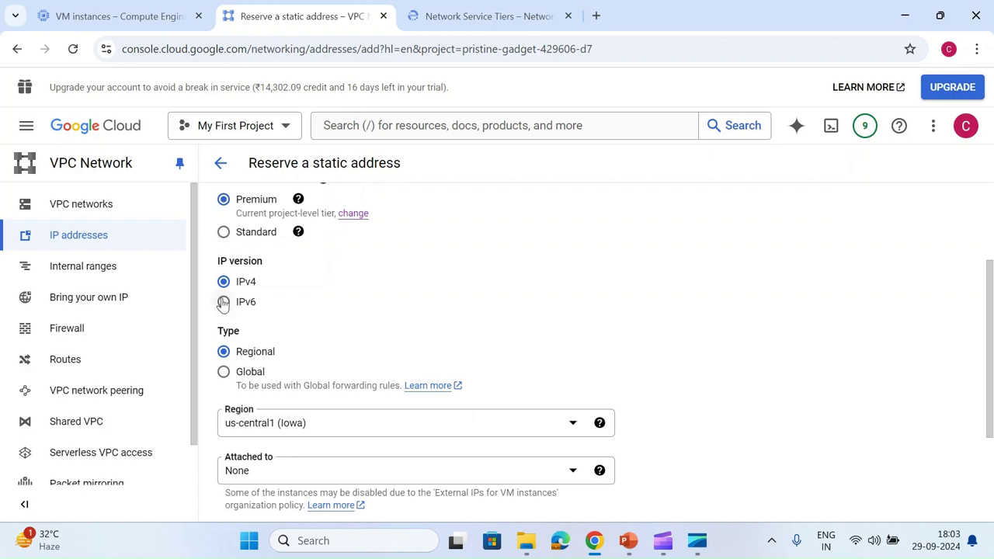
scroll(224, 303, "down", 2)
scroll(382, 473, "up", 4)
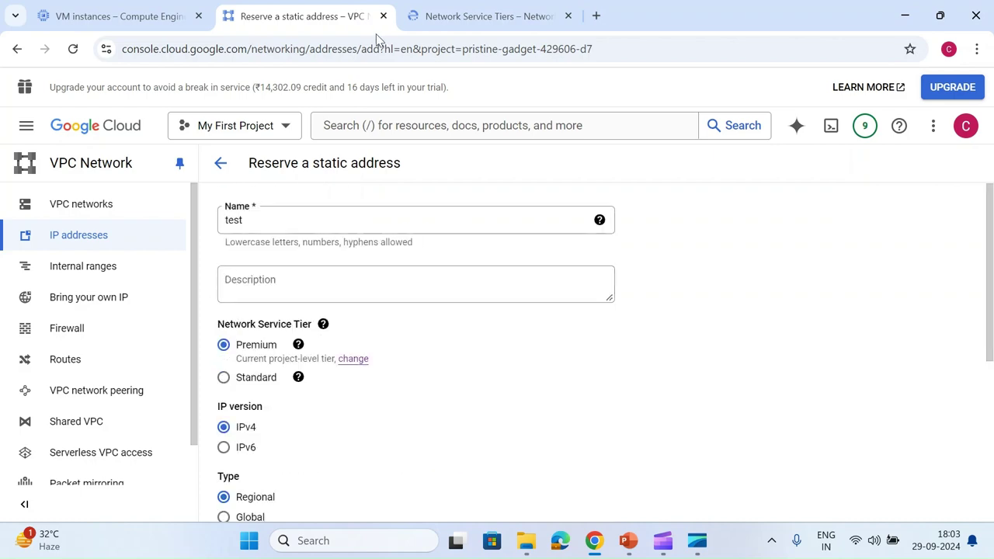
Return to the Compute Engine VM instances page and start a new instance named standard-ip.
left_click(178, 11)
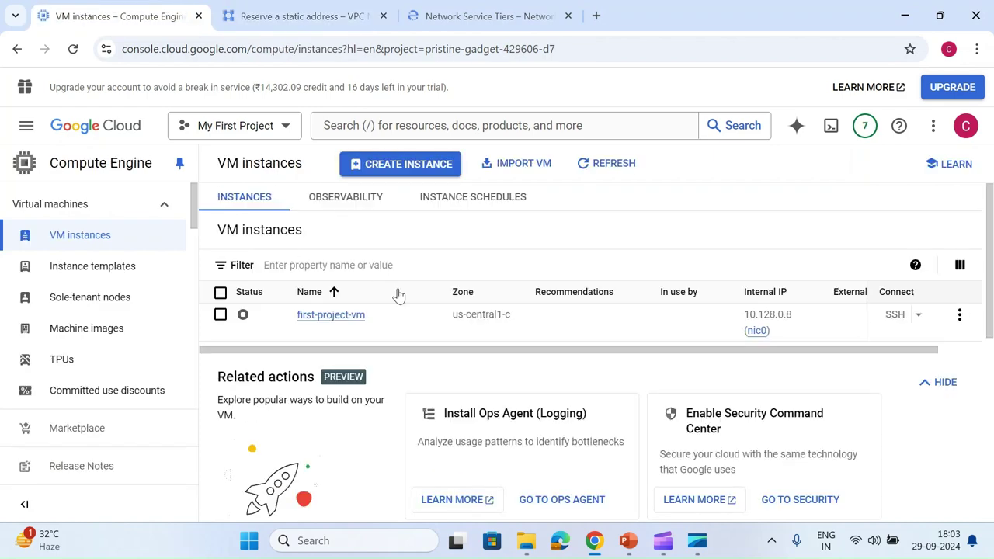
left_click(380, 170)
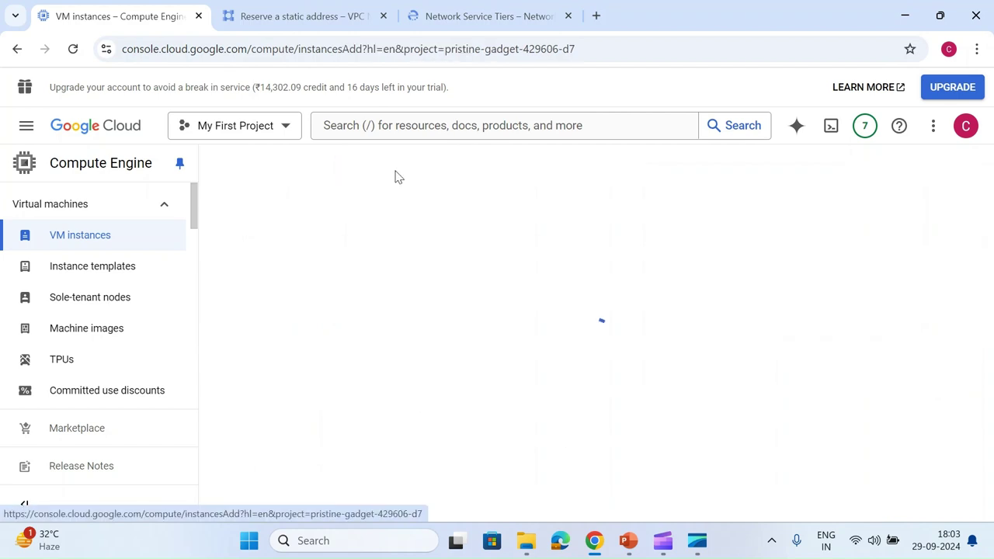
type("stan")
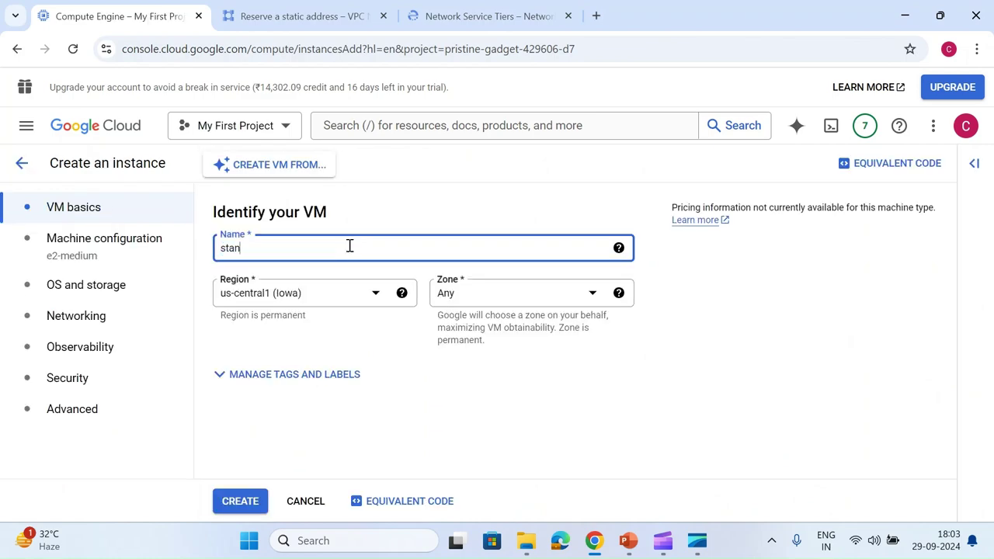
type("dard")
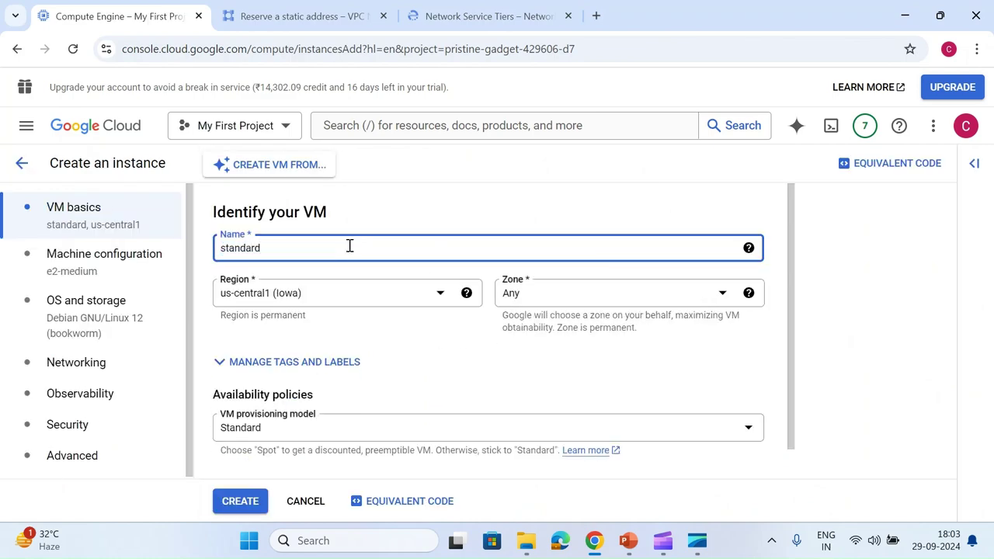
type("-ip")
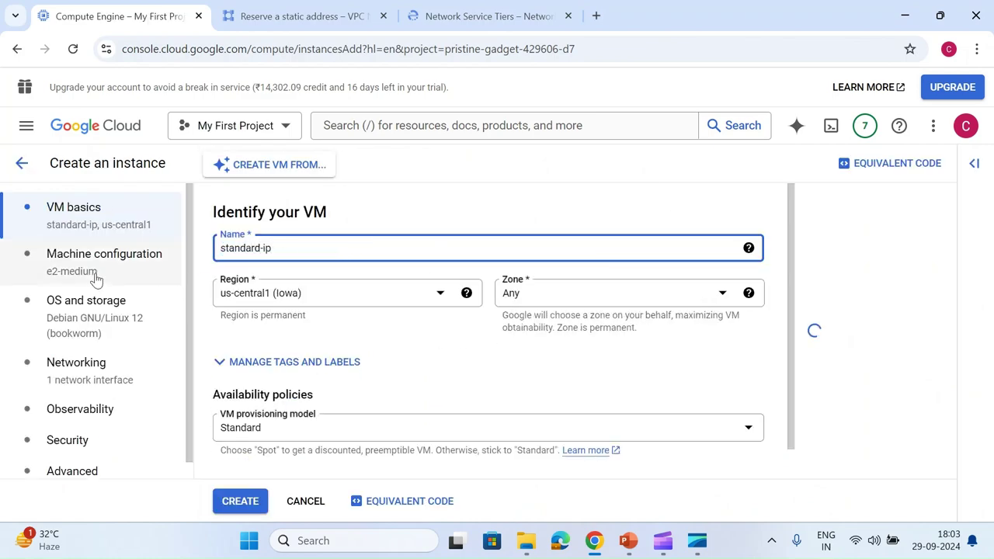
Set the default network interface's Network Service Tier to Standard (us-central1) and create the standard-ip instance.
left_click(91, 273)
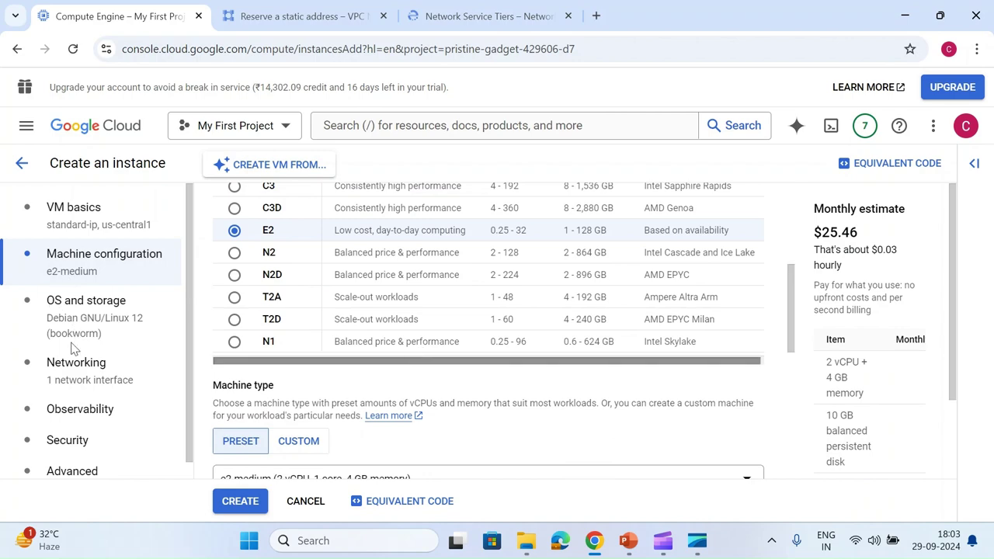
left_click(60, 386)
scroll(313, 386, "down", 5)
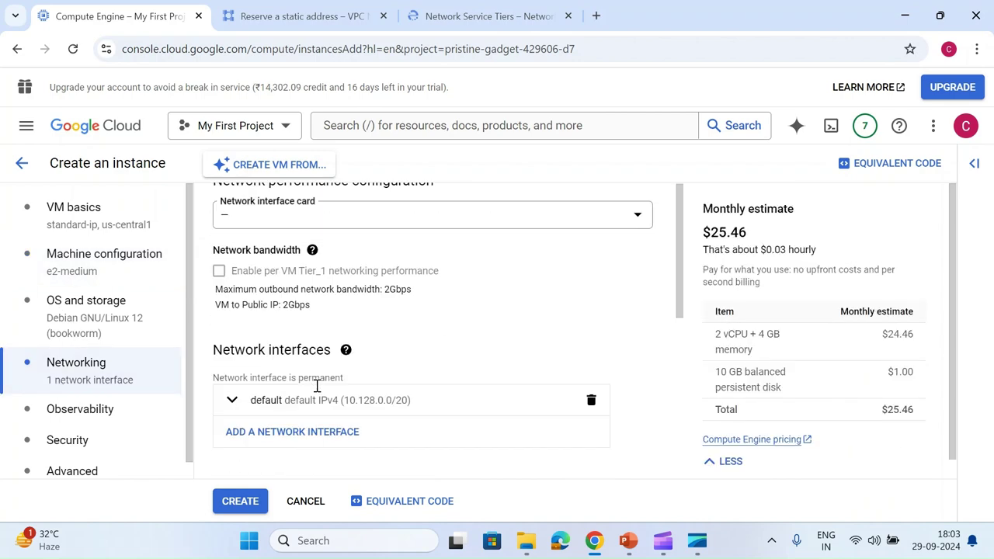
left_click(415, 393)
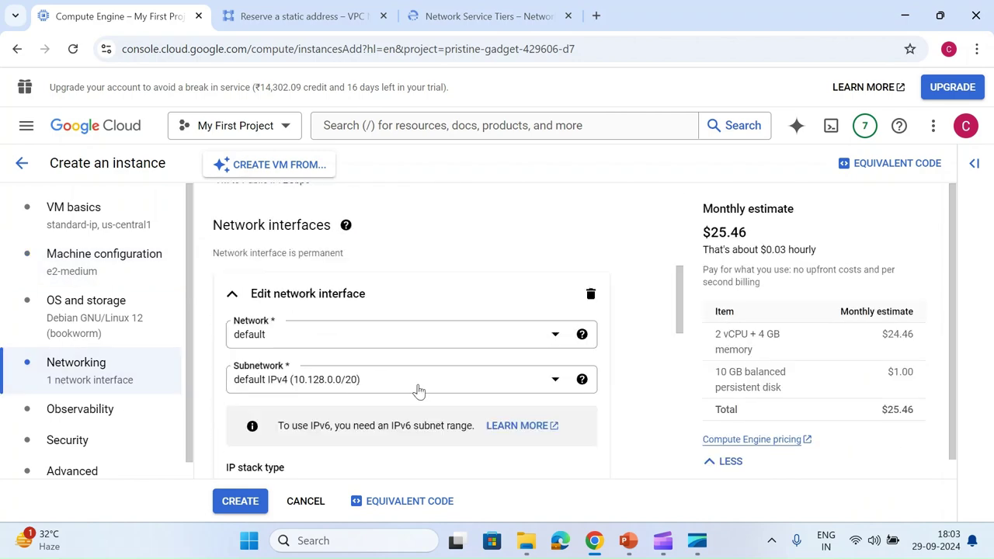
scroll(418, 391, "down", 2)
scroll(418, 390, "down", 3)
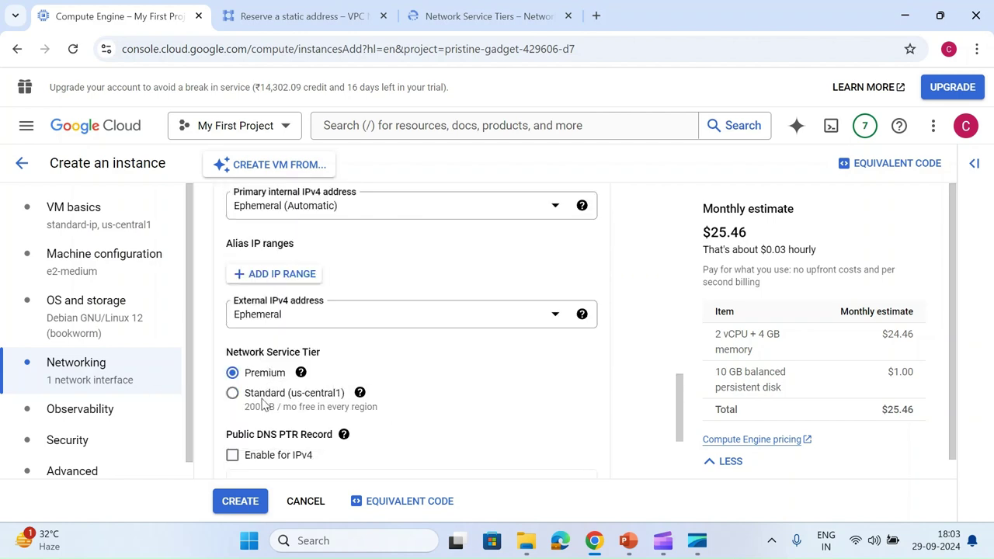
left_click(232, 392)
scroll(399, 362, "down", 2)
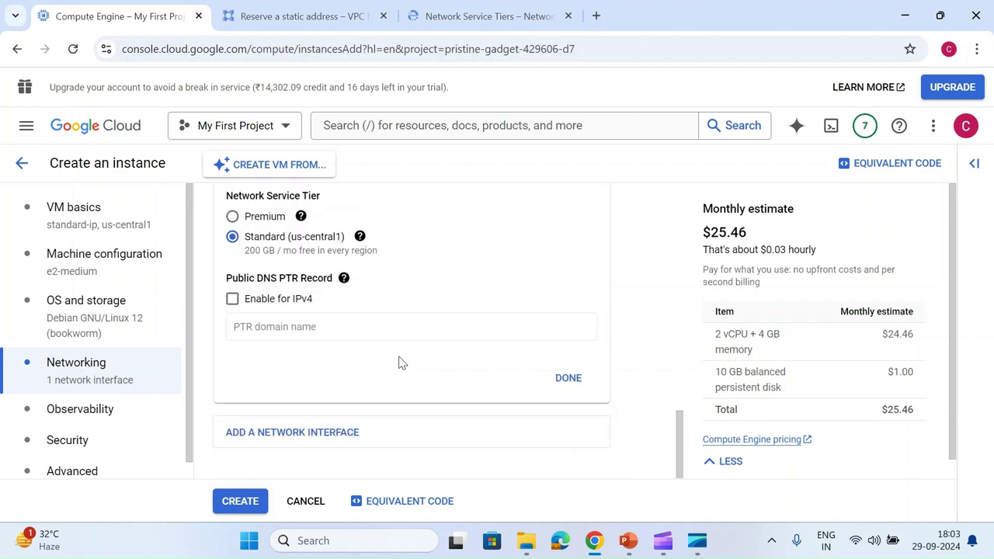
left_click(574, 379)
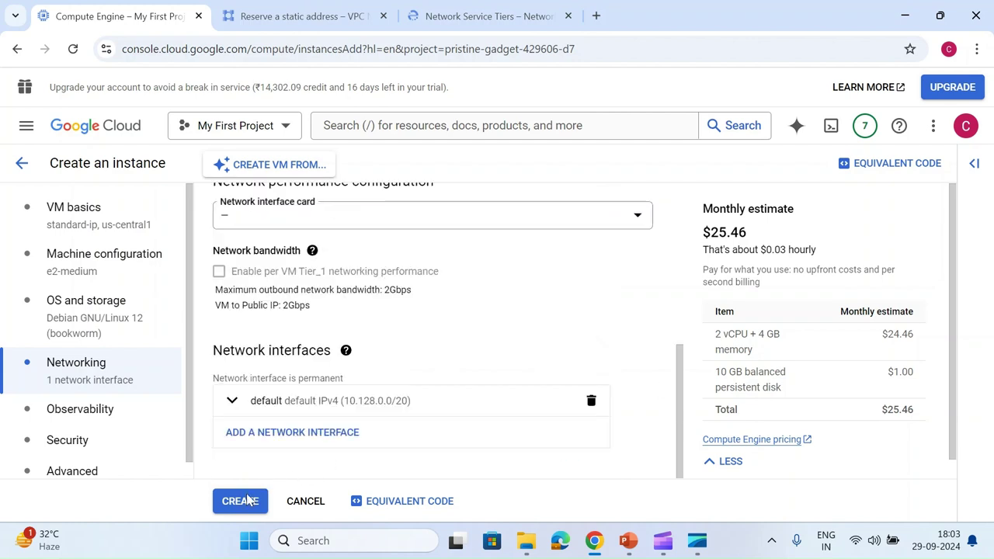
left_click(240, 501)
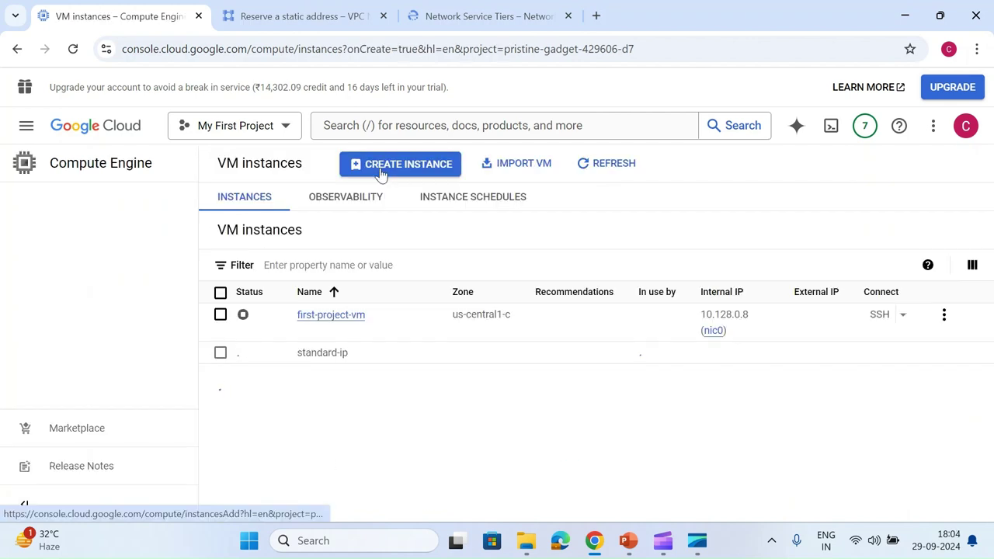
Start another new VM instance and name it premium-ip.
left_click(380, 172)
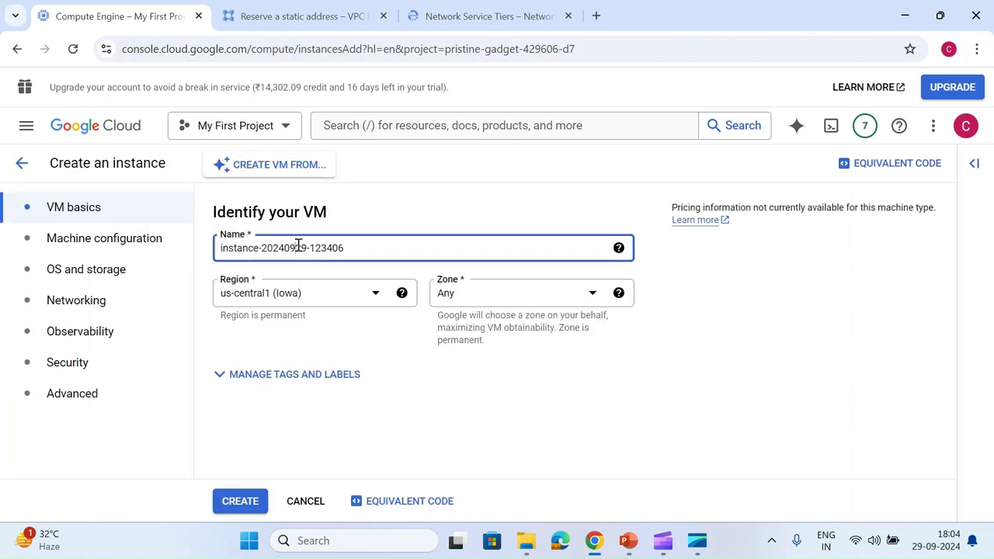
triple_click(298, 247)
type("premi")
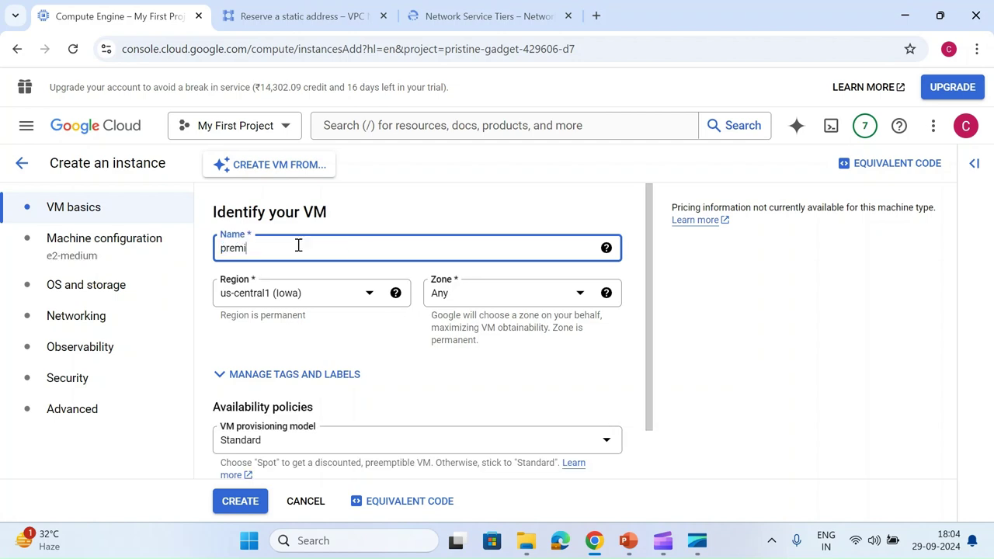
type("um-ip")
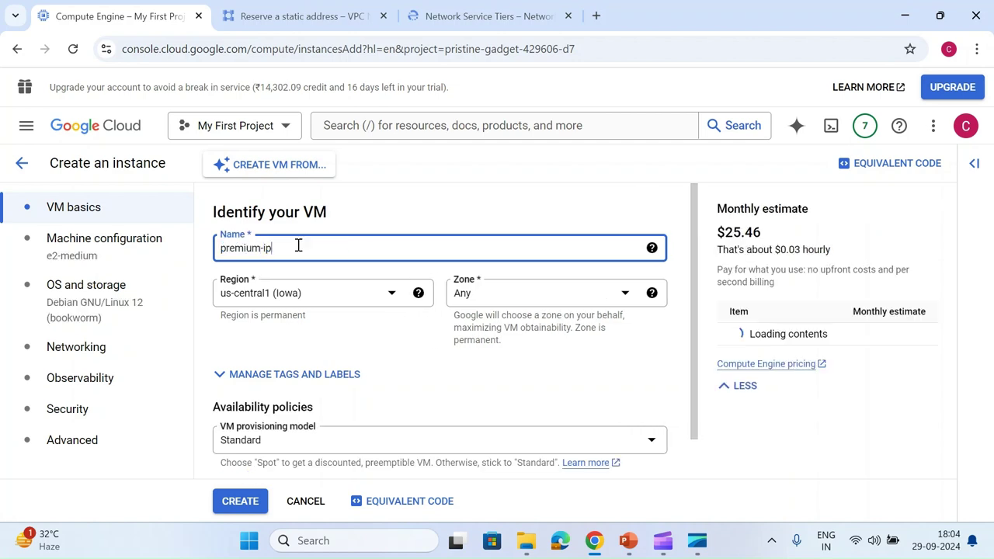
Keep the default network interface's Network Service Tier at Premium and create the premium-ip instance.
left_click(95, 347)
scroll(334, 386, "down", 5)
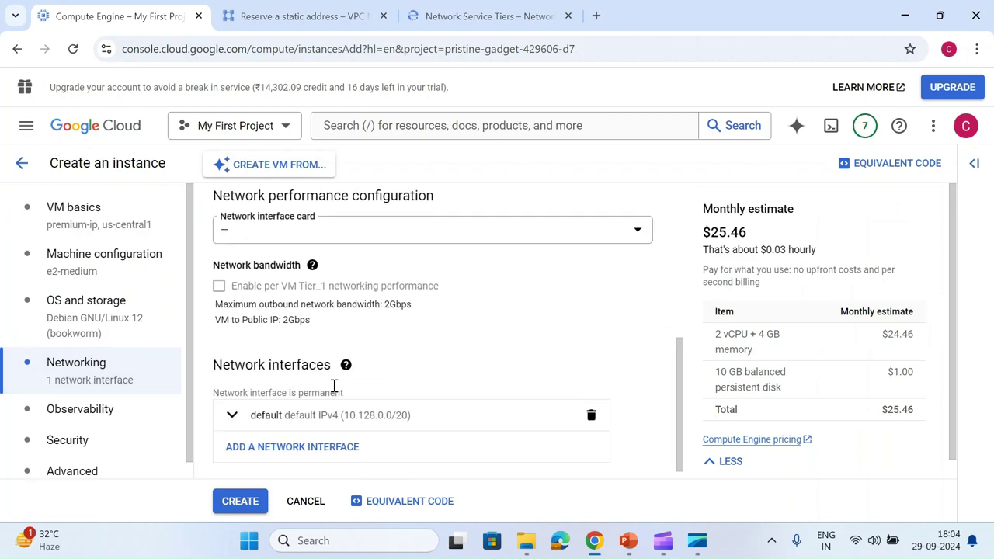
left_click(233, 401)
scroll(392, 355, "down", 7)
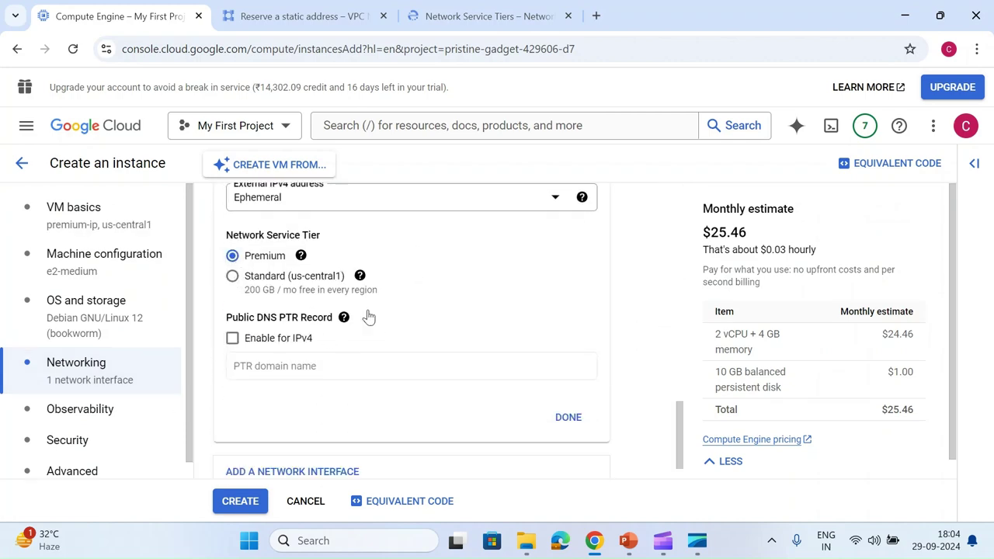
left_click(567, 419)
left_click(240, 502)
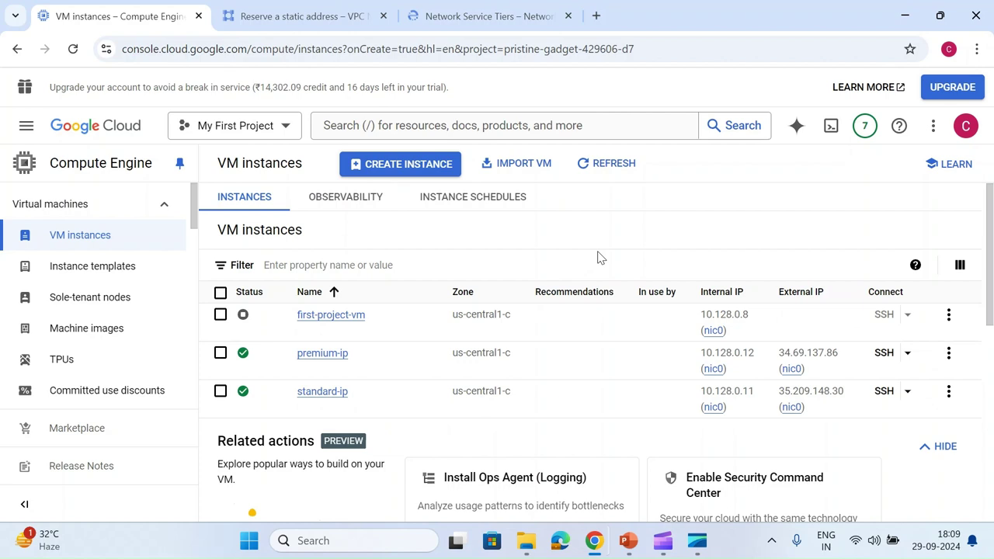
Copy standard-ip's external IP address and trace the route to it in Command Prompt with tracert 35.209.148.30.
mouse_move(821, 410)
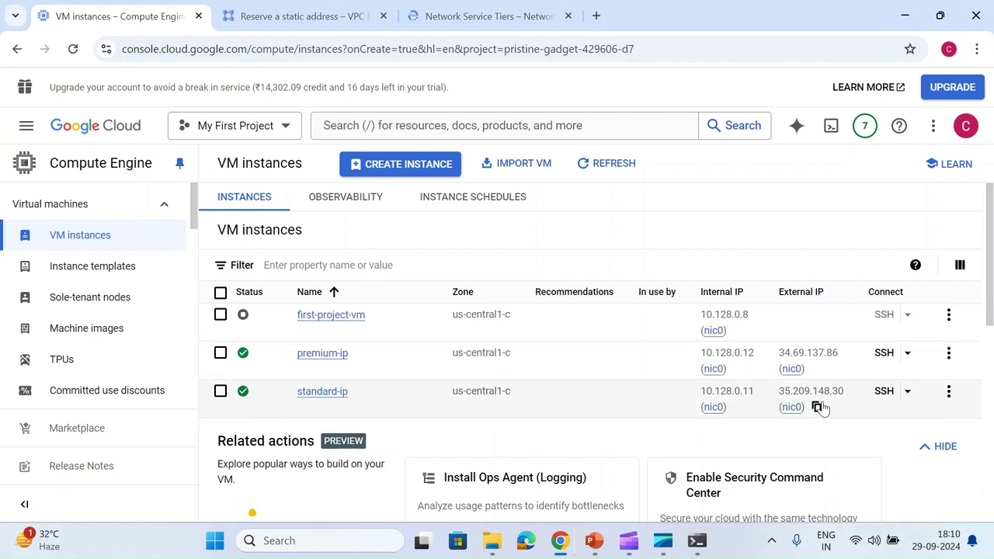
left_click(815, 410)
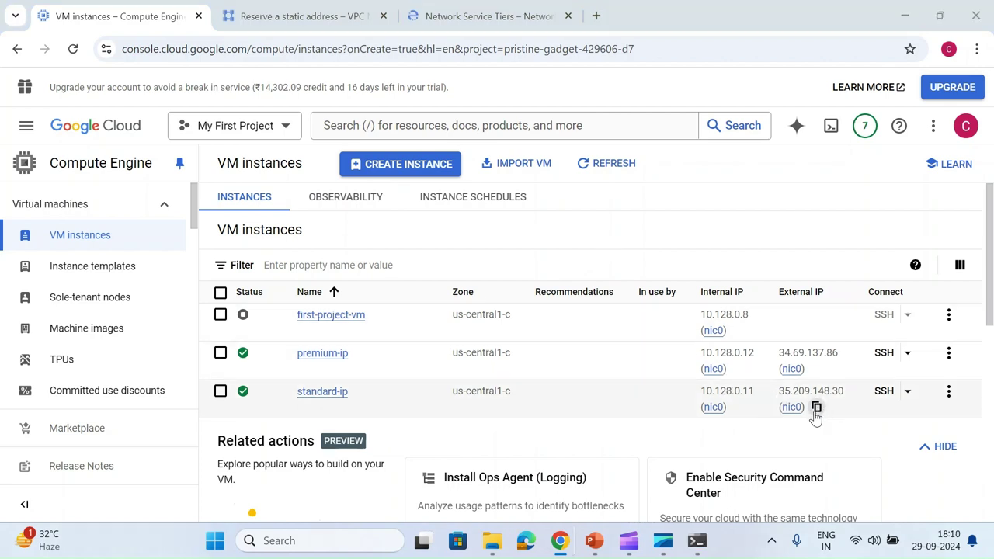
key("alt+Tab")
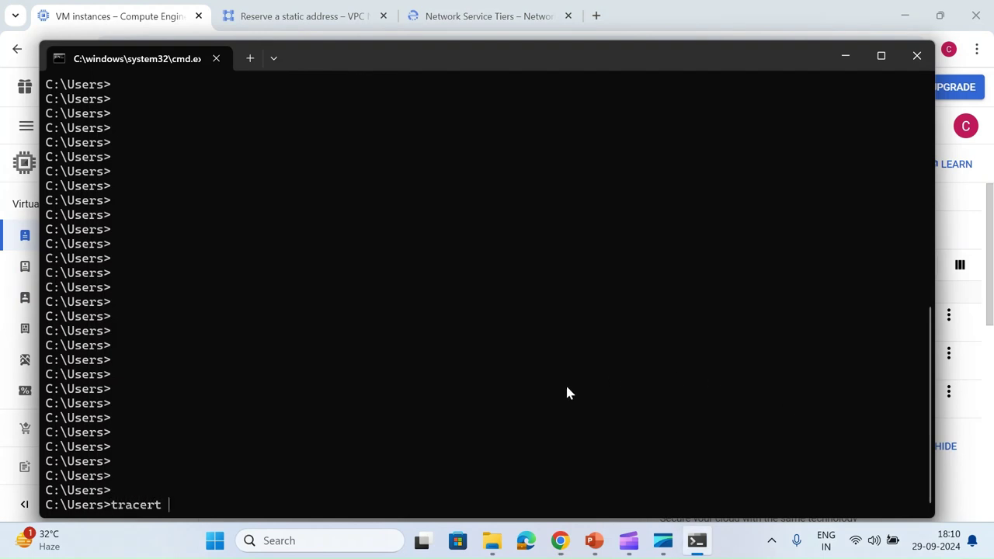
type("tracert")
key("ctrl+v")
key("Return")
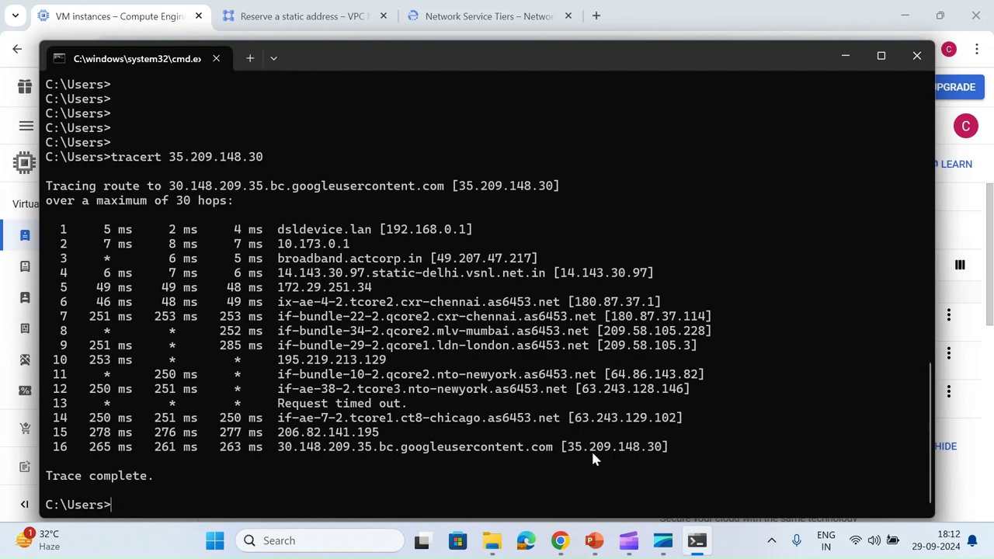
Copy premium-ip's external IP address from the VM list, run tracert 34.69.137.86 in Command Prompt, and compare both traces in the maximized window.
key("alt+Tab")
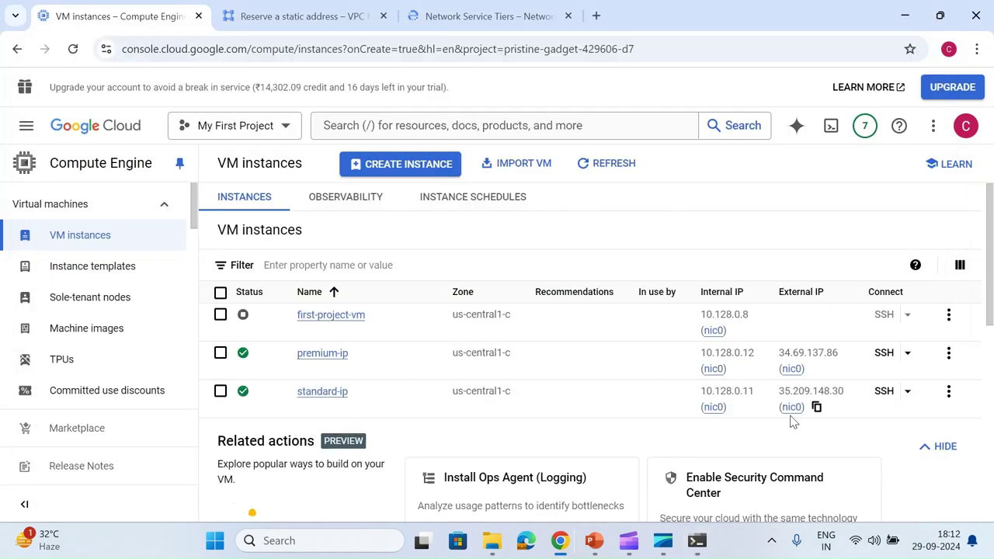
left_click(815, 371)
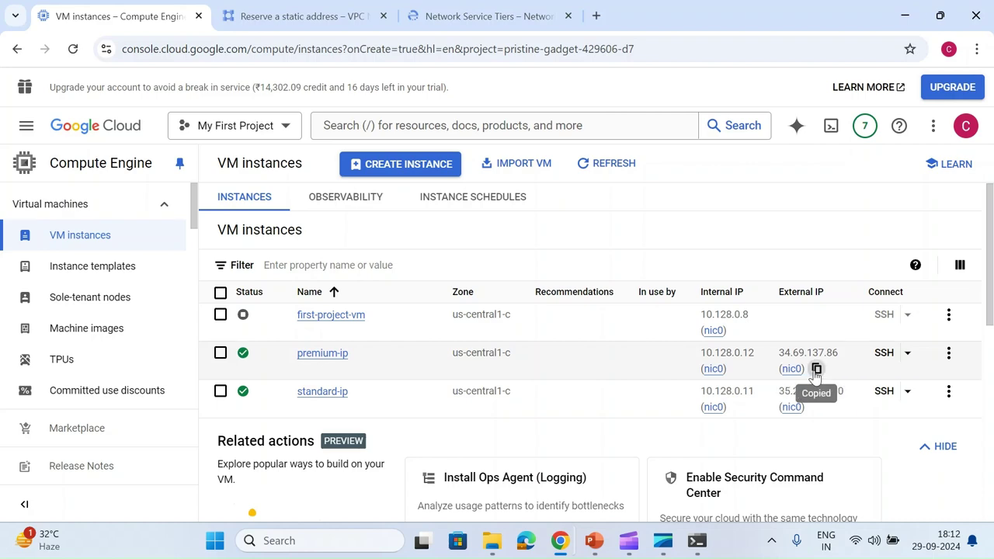
key("alt+Tab")
key("Return")
key("Return")
type("tra")
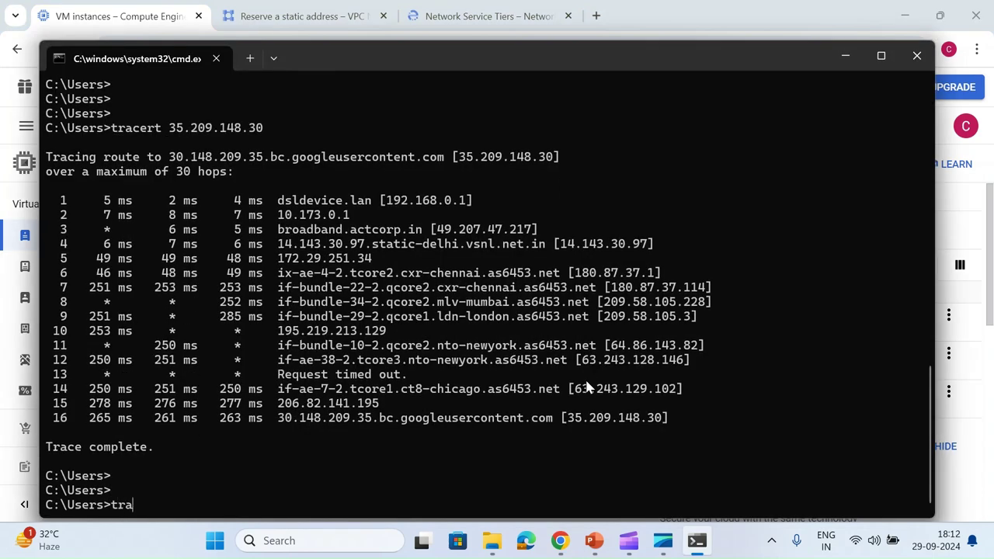
type("cert")
key("ctrl+v")
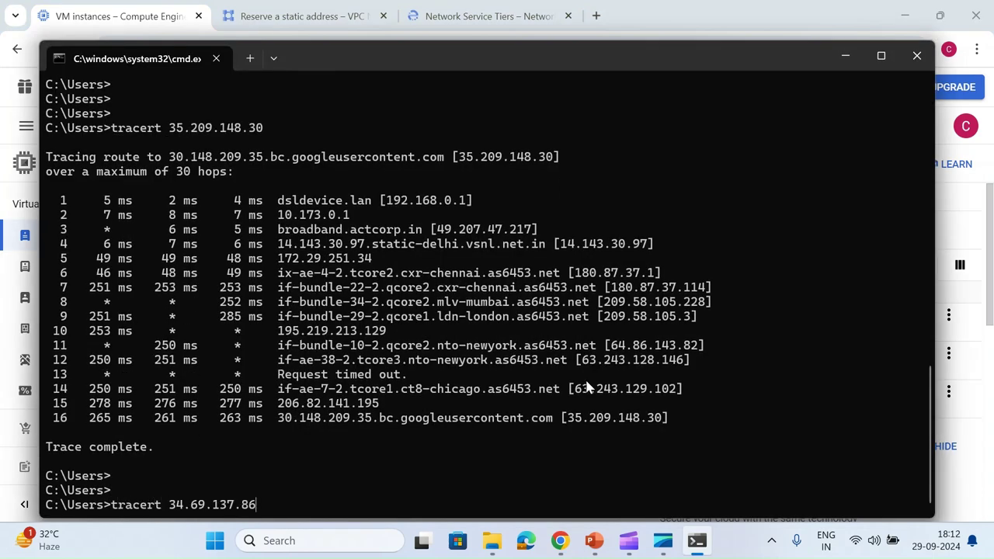
key("Return")
key("super+Up")
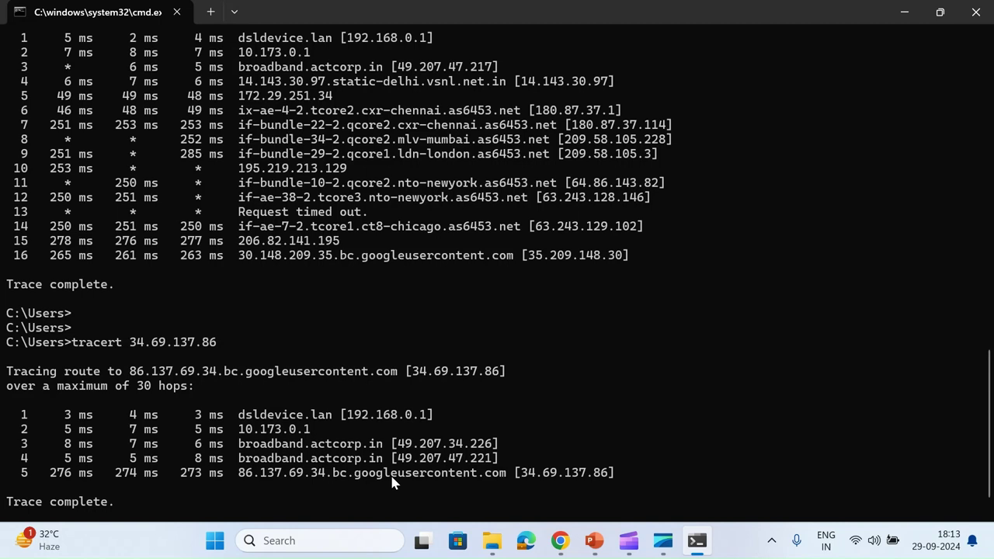
scroll(392, 482, "up", 1)
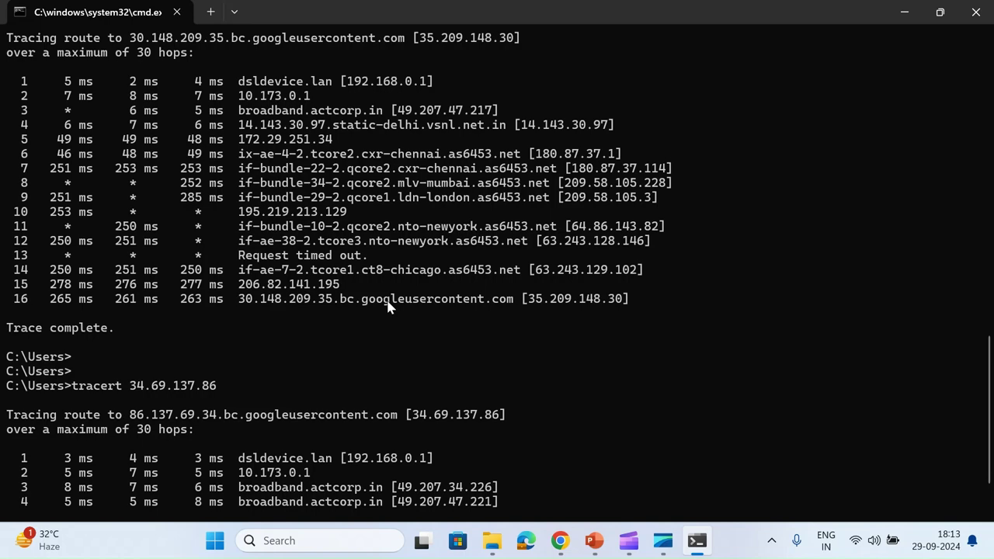
Switch to the Network Tiers presentation in PowerPoint, compare the Standard Tier slide's routing diagram with the trace, and present that slide full screen.
left_click(594, 540)
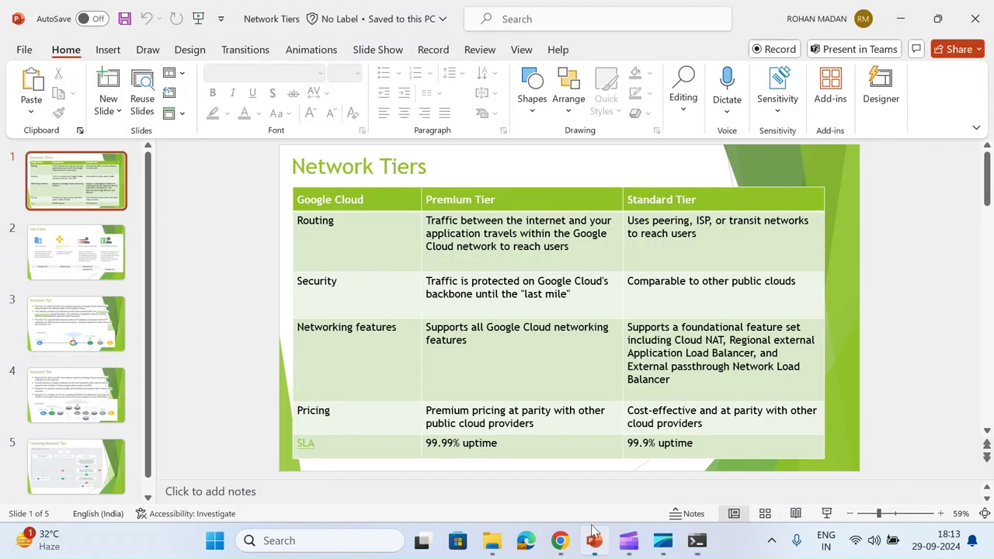
left_click(51, 345)
left_click(48, 366)
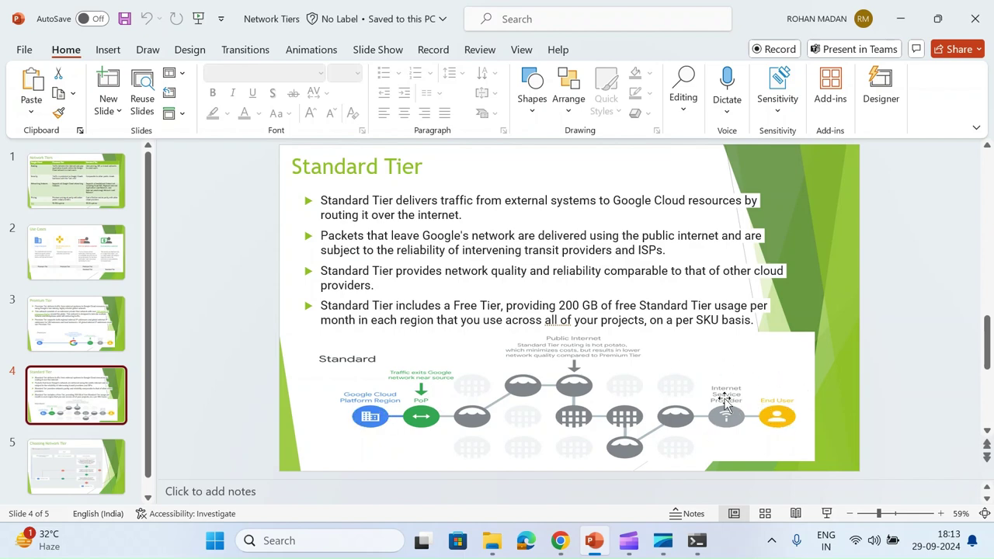
key("alt+Tab")
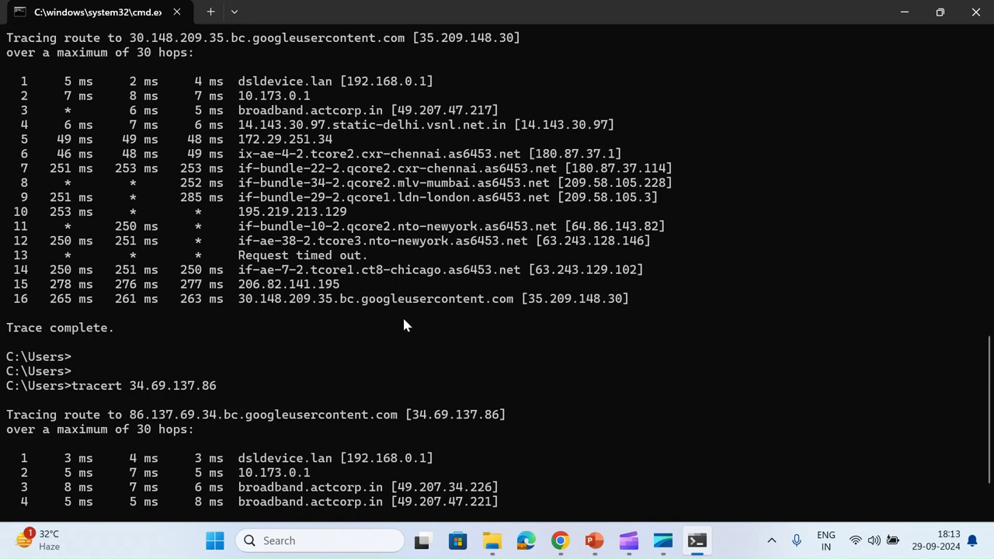
key("alt+Tab")
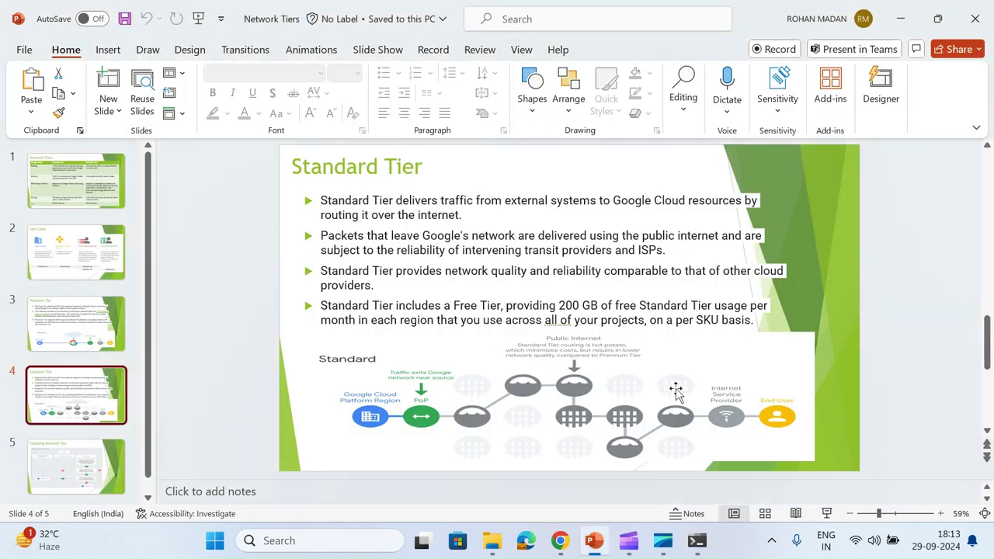
left_click(827, 511)
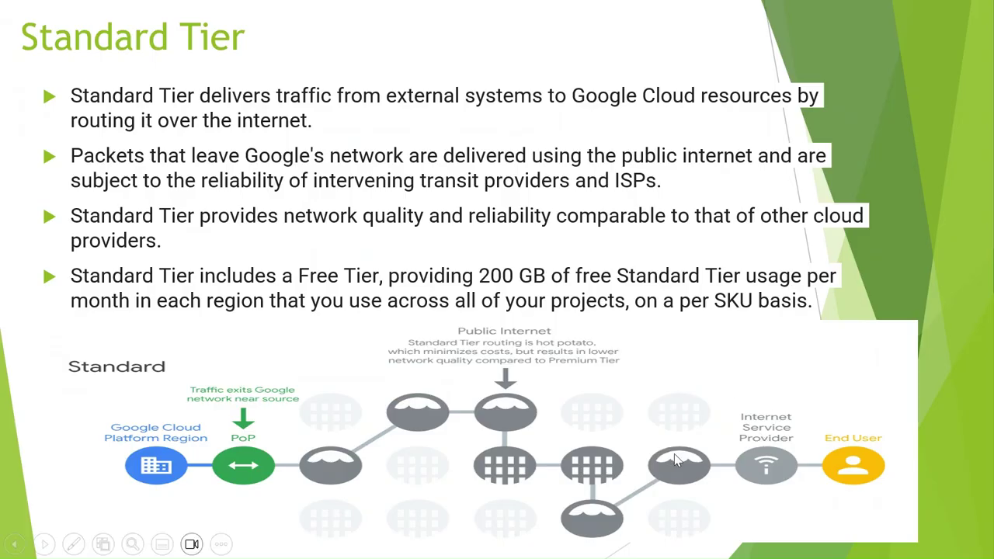